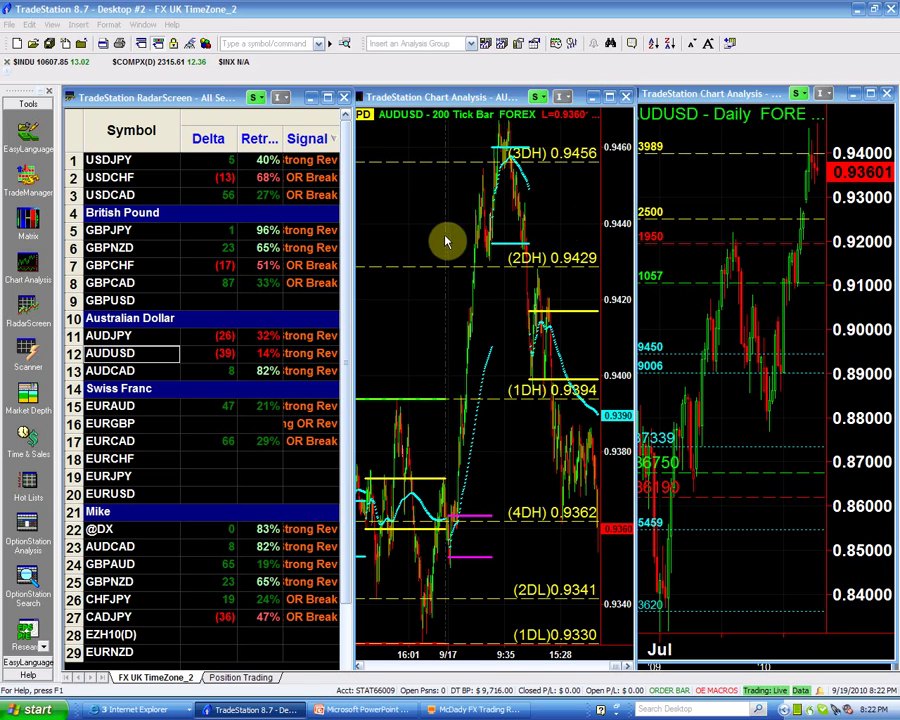
Maximize the AUDUSD daily chart, keeping daily bars, to show the 2006–2010 price history
{"action": "left_click", "coordinate": [720, 197]}
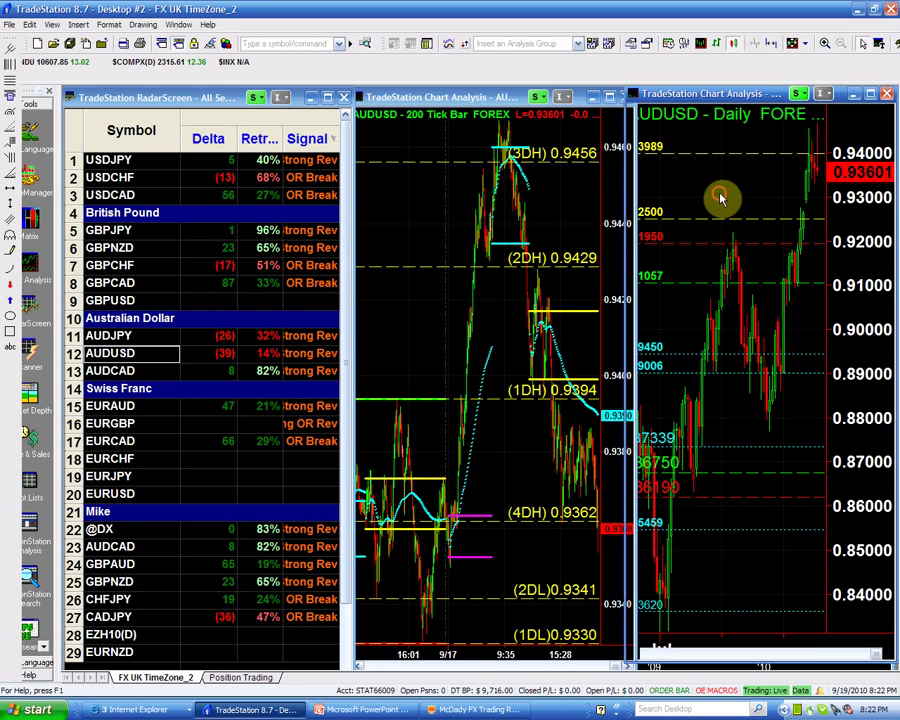
{"action": "left_click", "coordinate": [869, 94]}
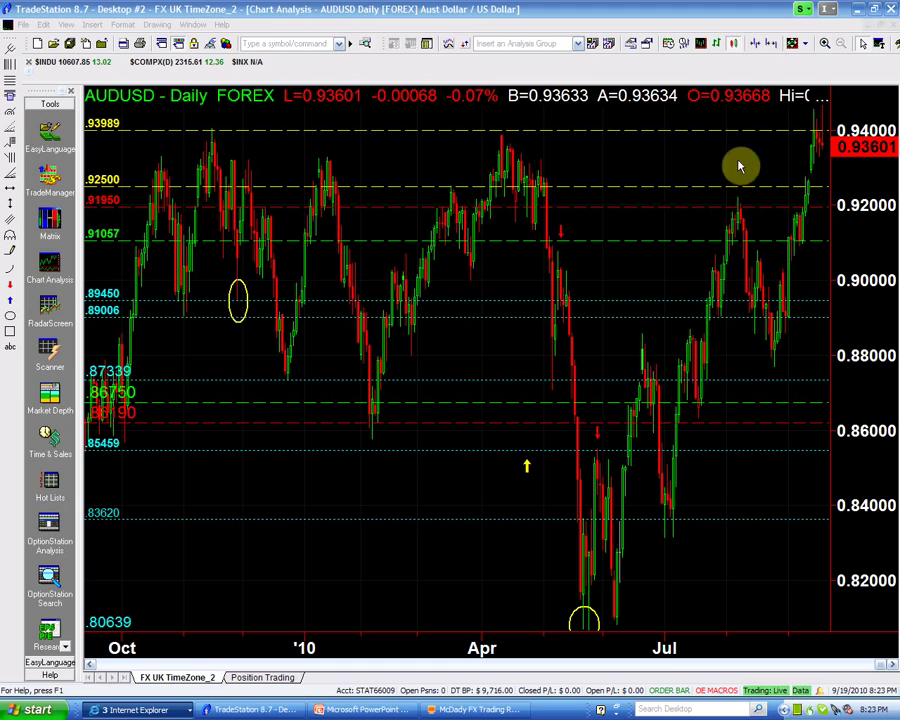
{"action": "left_click", "coordinate": [684, 46]}
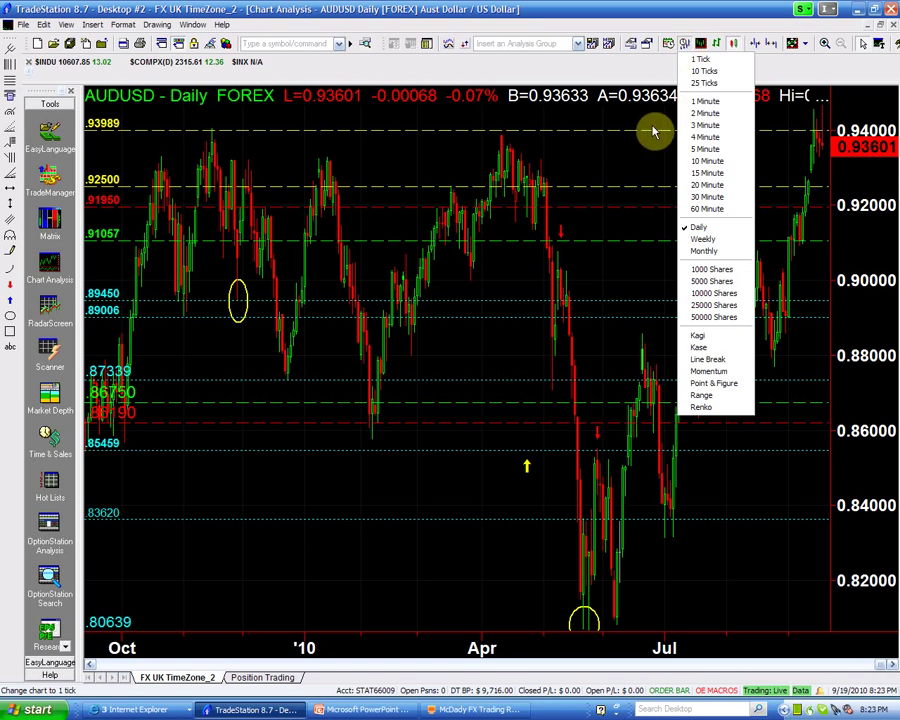
{"action": "left_click", "coordinate": [645, 165]}
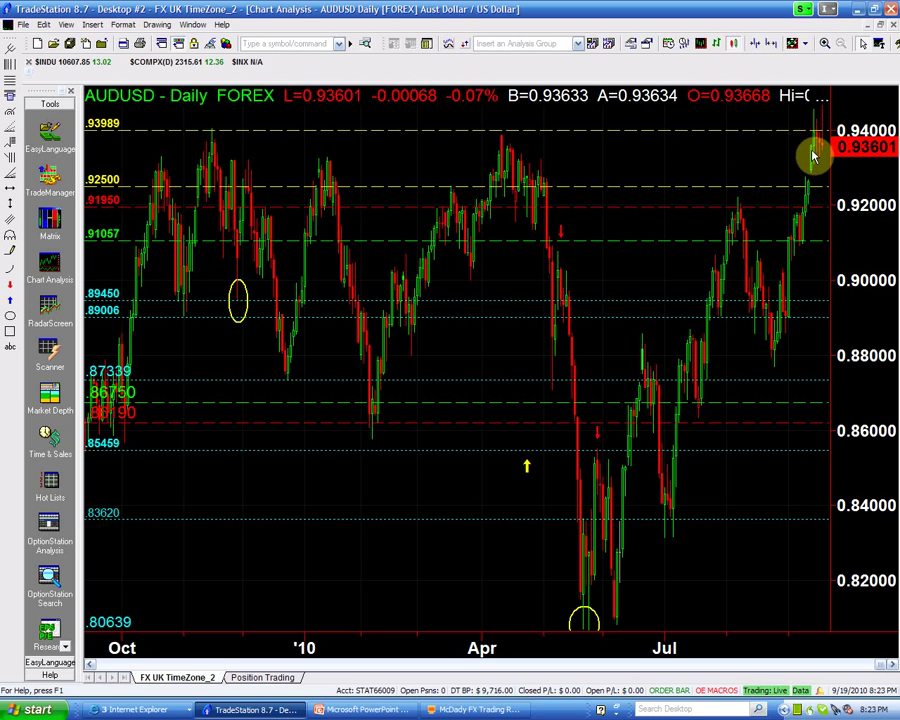
{"action": "left_click", "coordinate": [760, 157]}
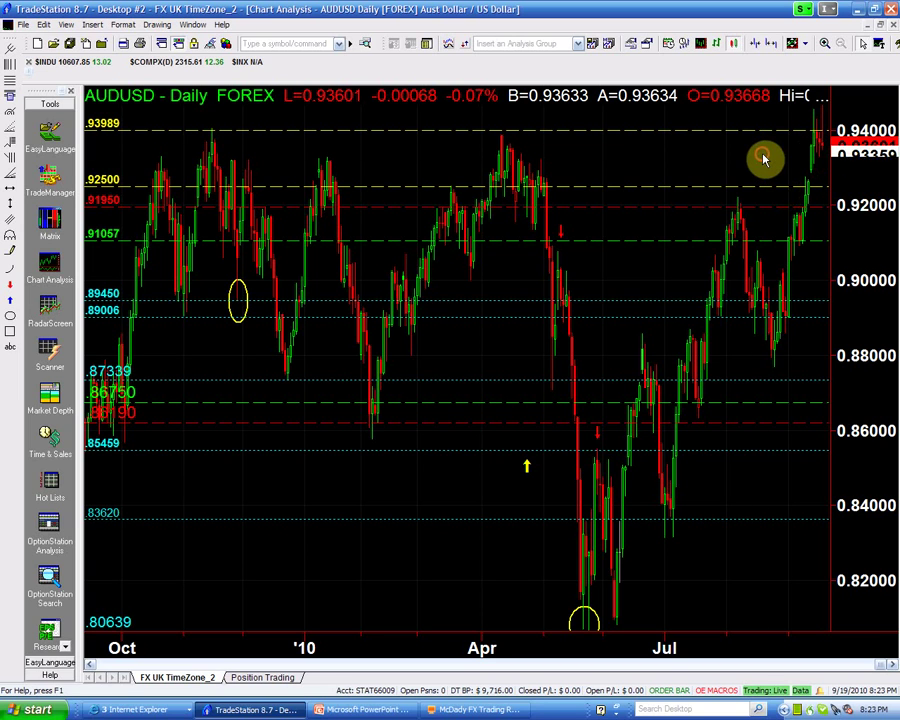
{"action": "scroll", "coordinate": [762, 158], "scroll_direction": "down", "scroll_amount": 3}
{"action": "scroll", "coordinate": [763, 160], "scroll_direction": "down", "scroll_amount": 2}
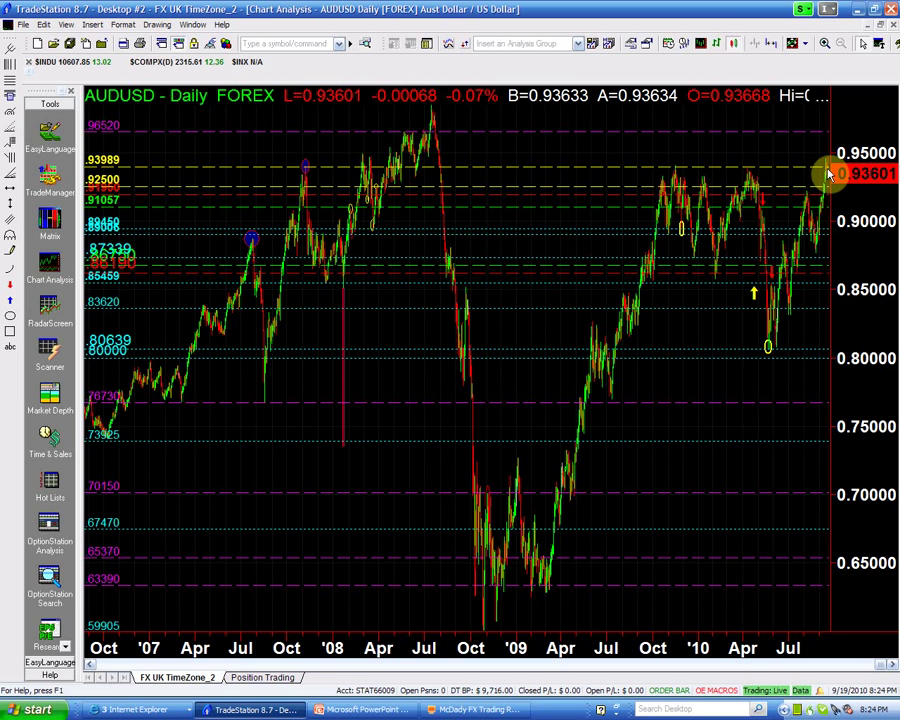
{"action": "scroll", "coordinate": [828, 175], "scroll_direction": "up", "scroll_amount": 2}
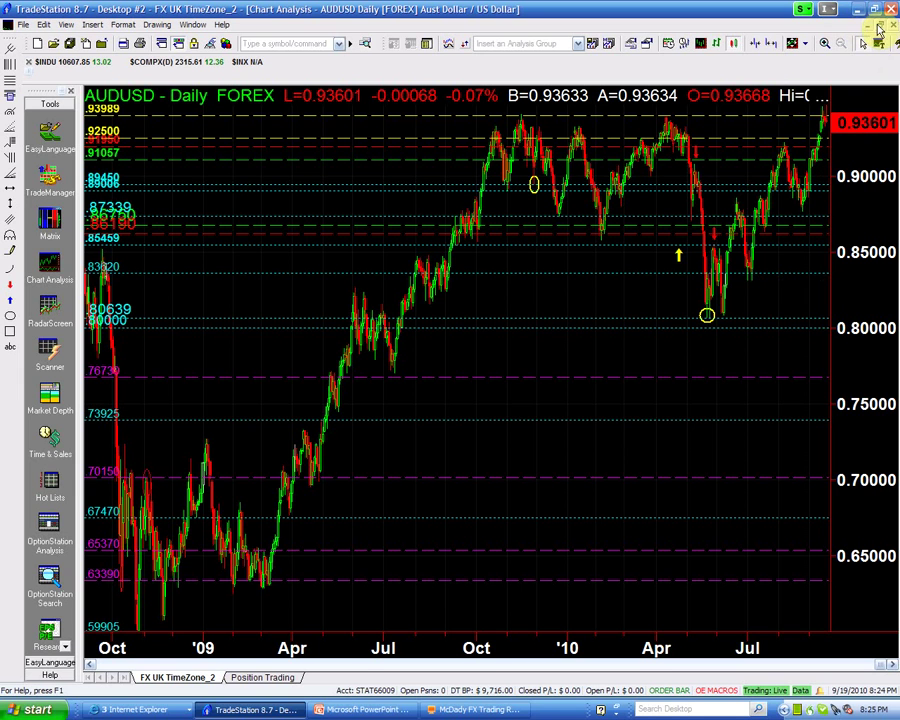
Restore the tiled layout and set the AUDUSD row's McDady LongPoint input to 0.9398
{"action": "left_click", "coordinate": [836, 20]}
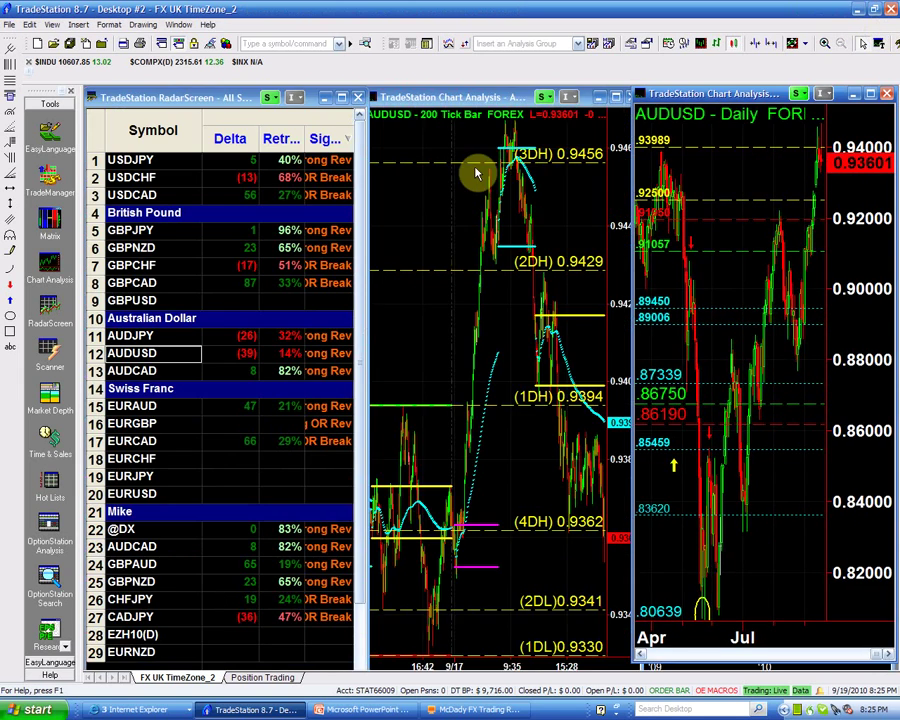
{"action": "left_click", "coordinate": [317, 354]}
{"action": "double_click", "coordinate": [317, 354]}
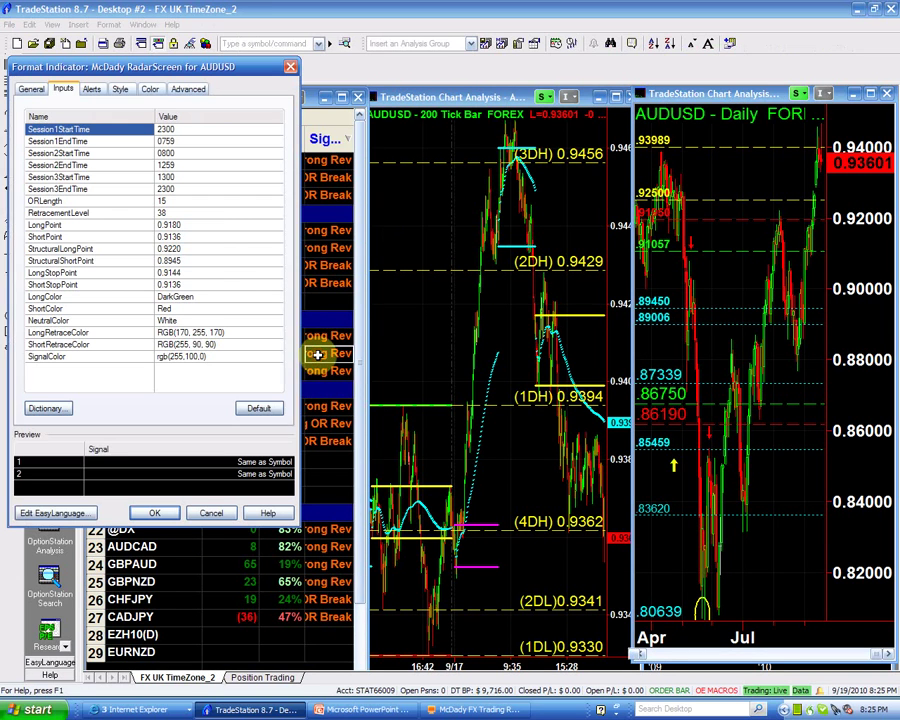
{"action": "left_click", "coordinate": [203, 227]}
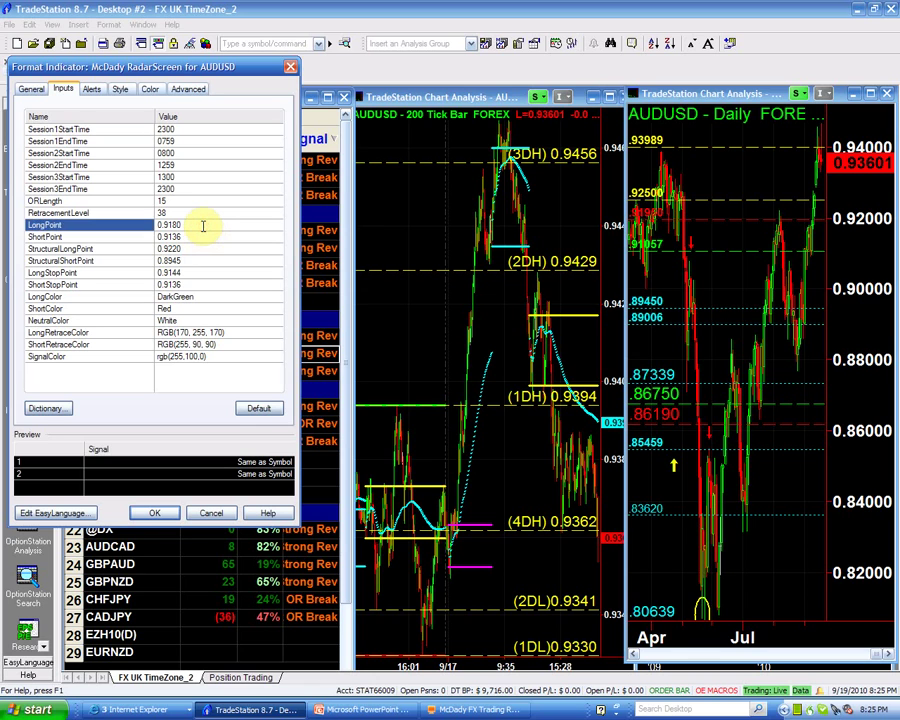
{"action": "key", "text": "BackSpace"}
{"action": "key", "text": "BackSpace"}
{"action": "key", "text": "BackSpace"}
{"action": "type", "text": "398"}
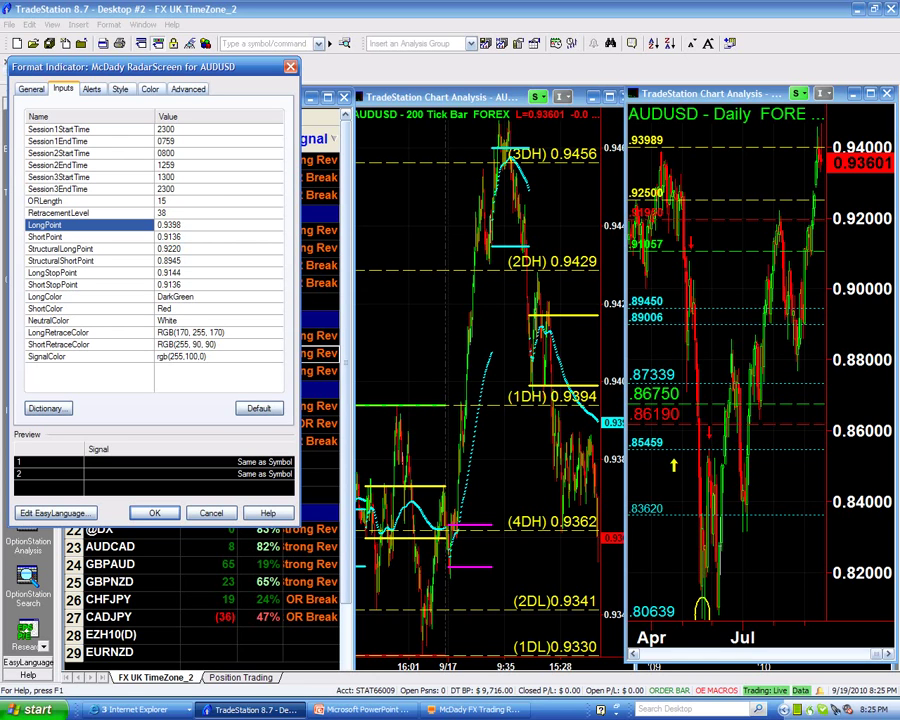
{"action": "left_click", "coordinate": [149, 512]}
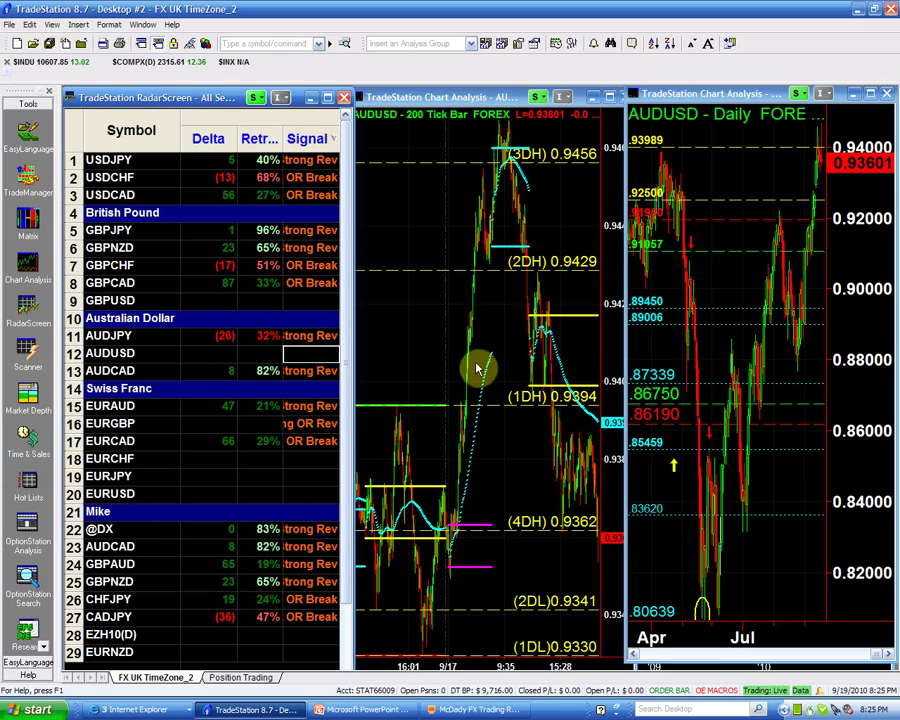
On the maximized 200-tick chart, draw a yellow ellipse around the 15:32 peak at 1DH 0.9394
{"action": "left_click", "coordinate": [610, 96]}
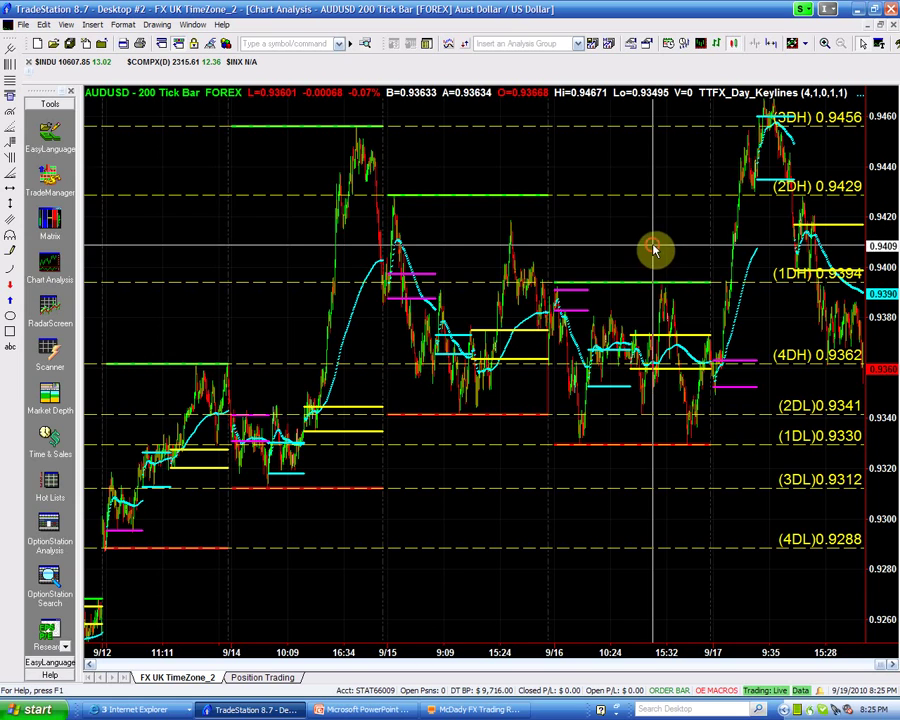
{"action": "scroll", "coordinate": [652, 250], "scroll_direction": "up", "scroll_amount": 3}
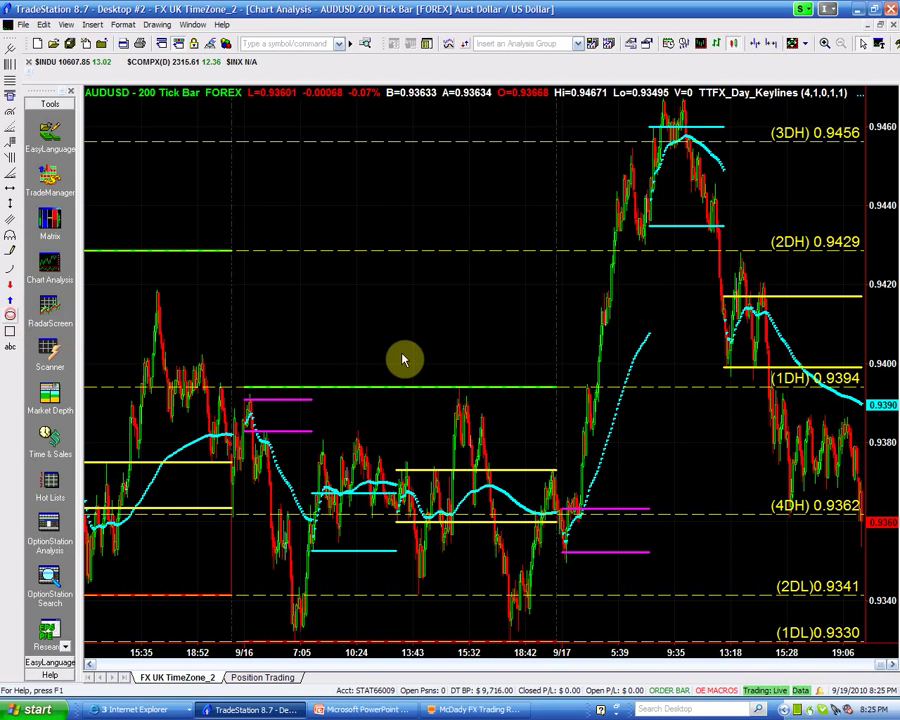
{"action": "left_click", "coordinate": [10, 317]}
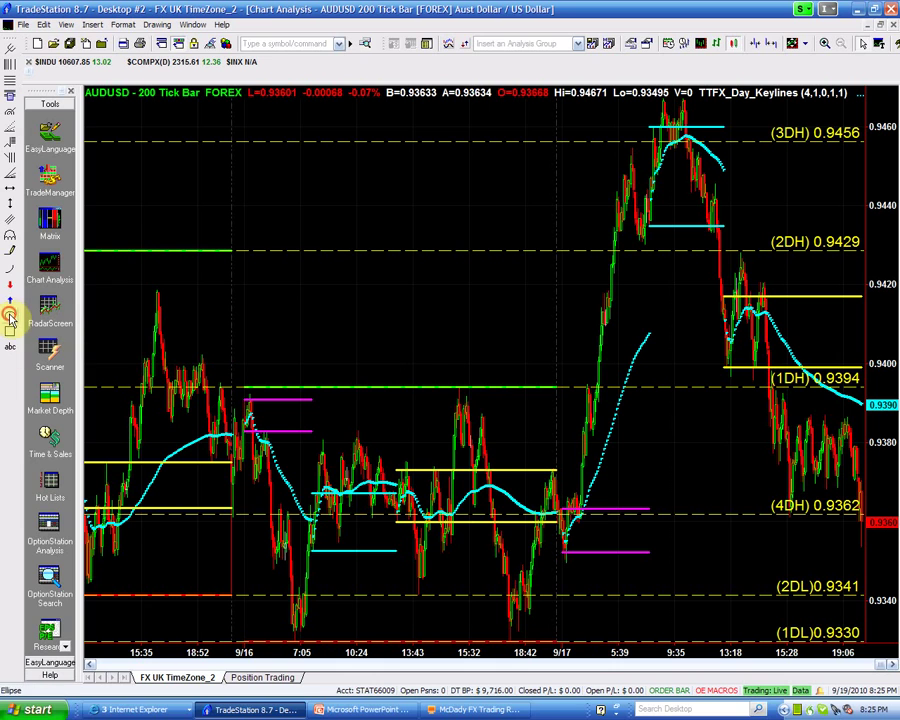
{"action": "left_click_drag", "start_coordinate": [411, 343], "coordinate": [501, 428]}
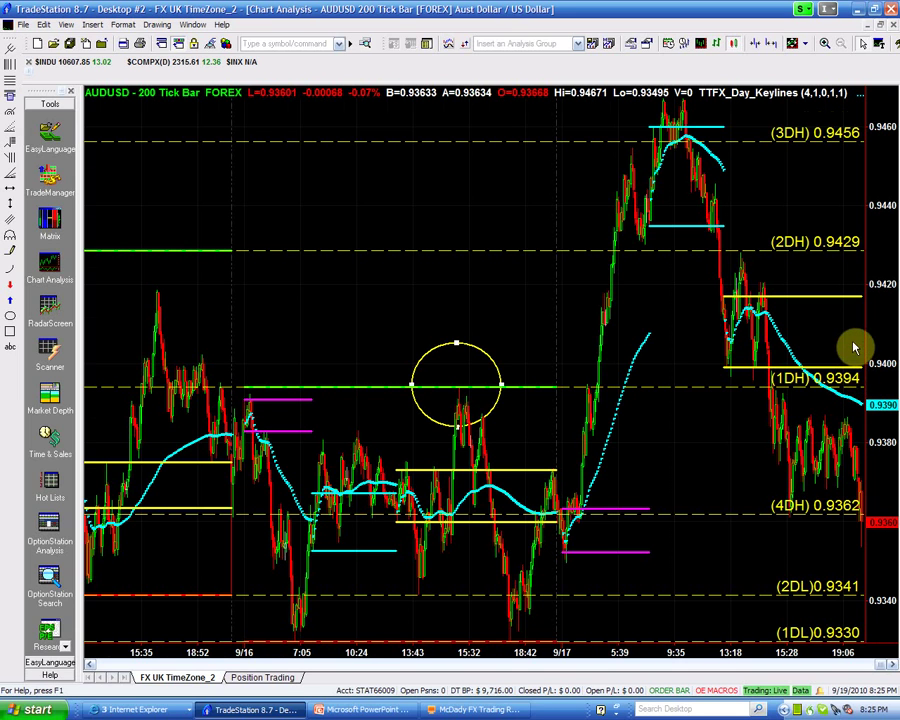
{"action": "scroll", "coordinate": [855, 347], "scroll_direction": "down", "scroll_amount": 2}
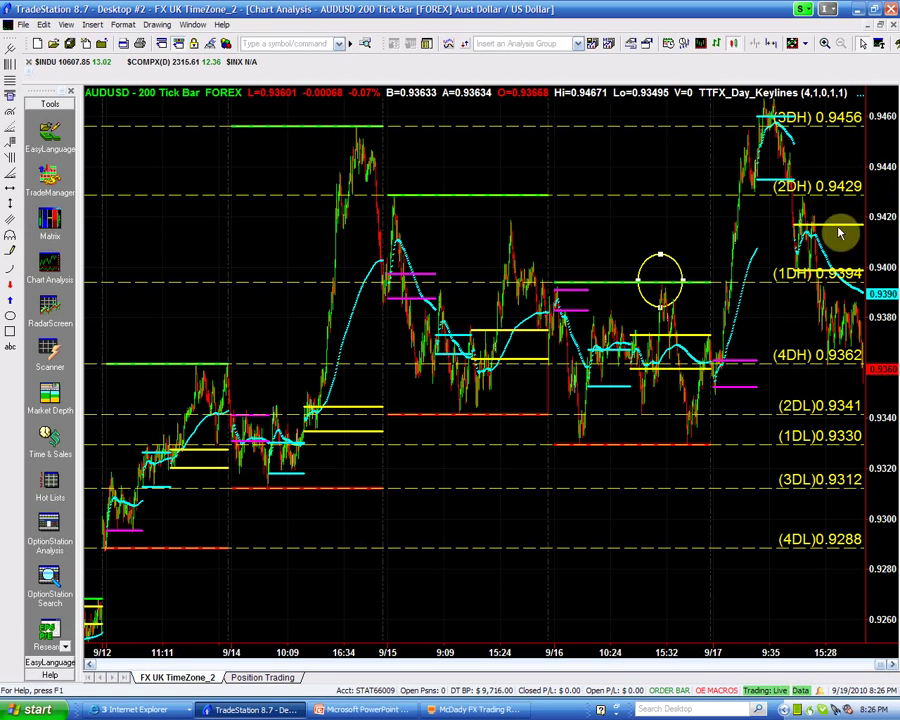
{"action": "left_click", "coordinate": [882, 27]}
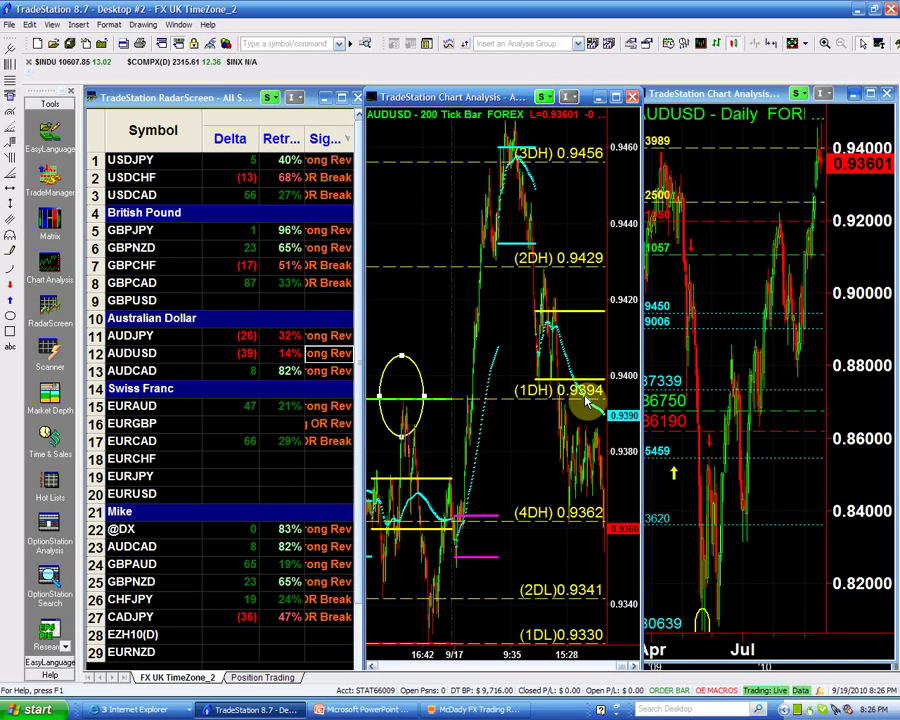
Draw a second ellipse around the 9/16–9/17 lows at the 1DL 0.9330 line
{"action": "left_click", "coordinate": [617, 99]}
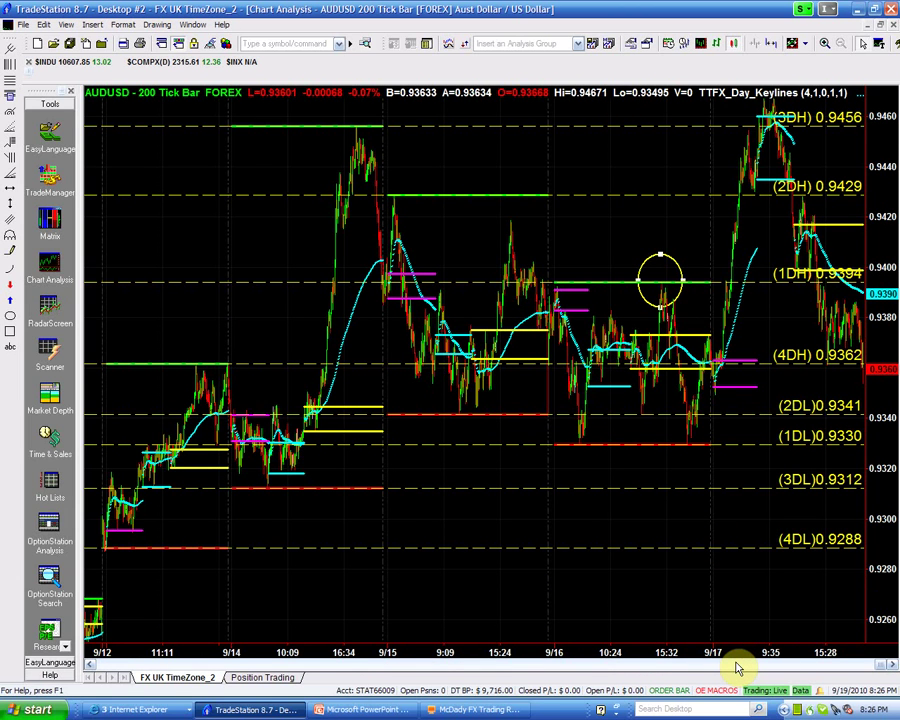
{"action": "left_click", "coordinate": [9, 316]}
{"action": "left_click", "coordinate": [555, 431]}
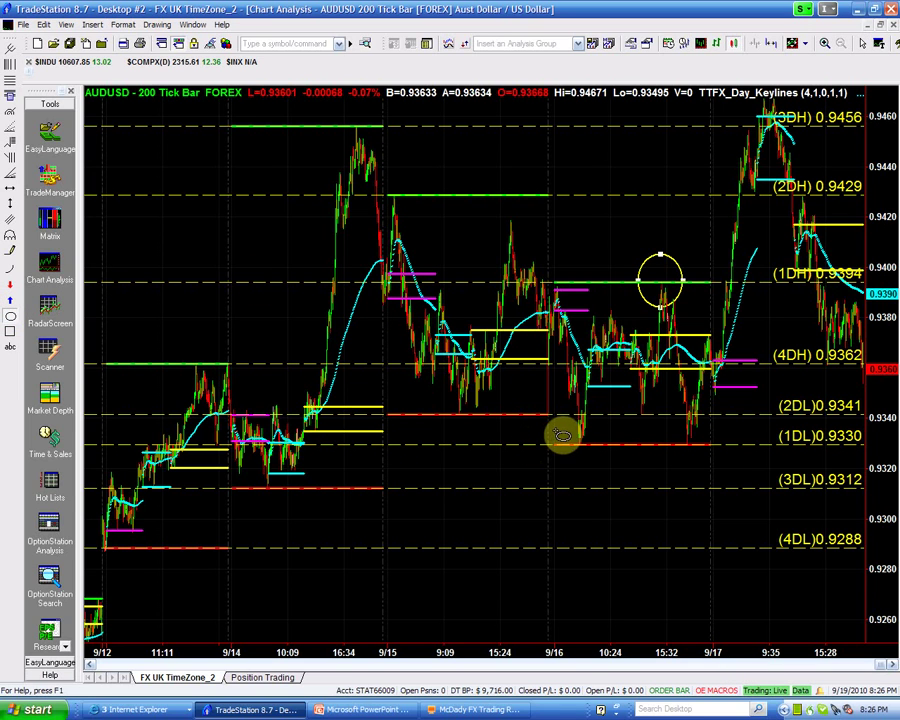
{"action": "left_click", "coordinate": [716, 468]}
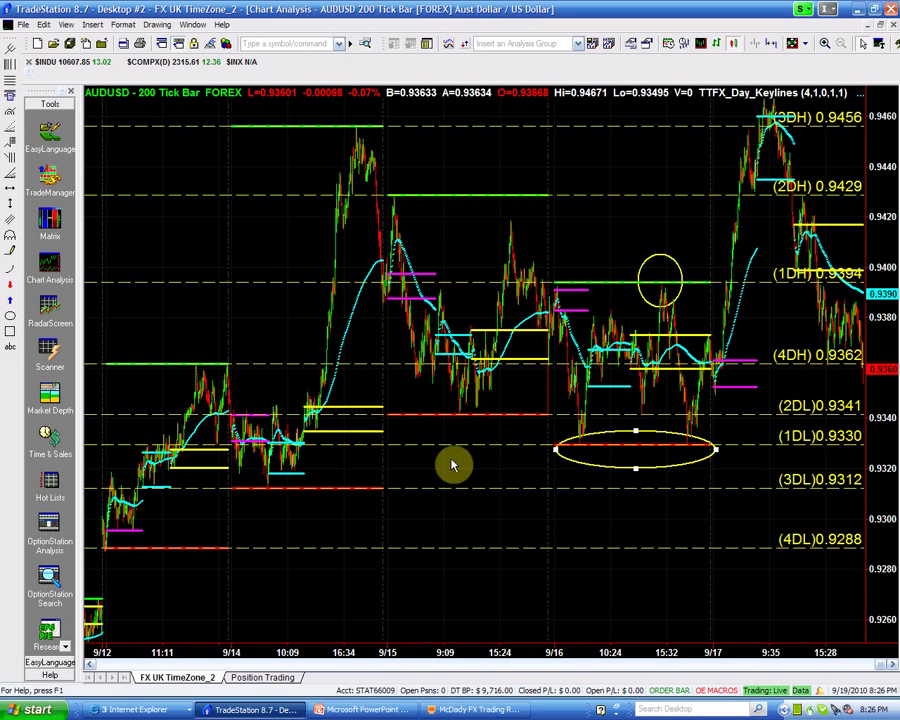
{"action": "left_click", "coordinate": [875, 25]}
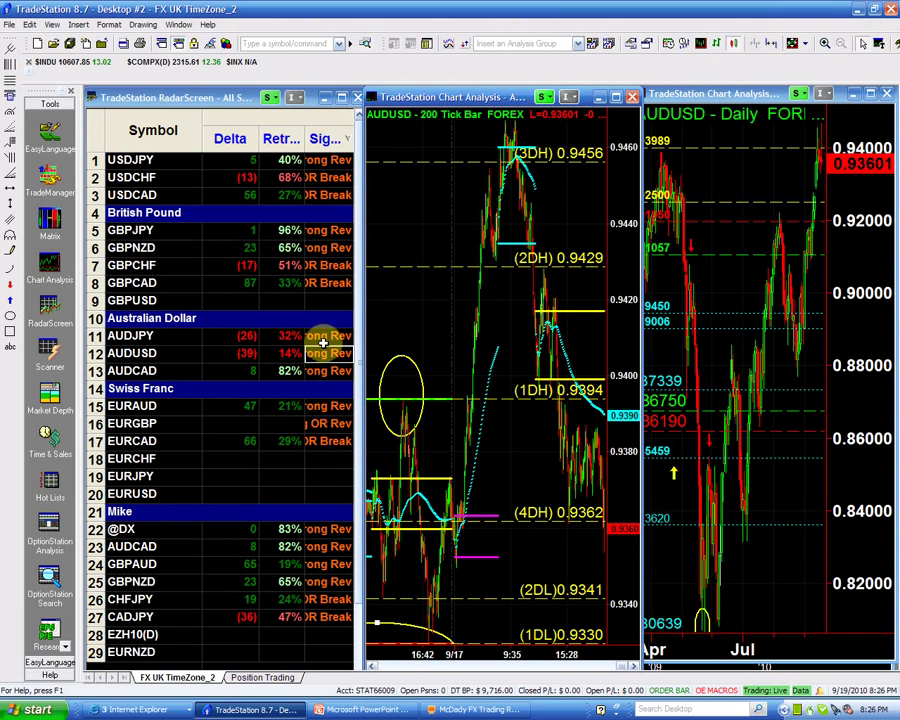
Set the AUDUSD indicator's ShortPoint to 0.9330 and ShortStopPoint to 0.9362
{"action": "double_click", "coordinate": [316, 353]}
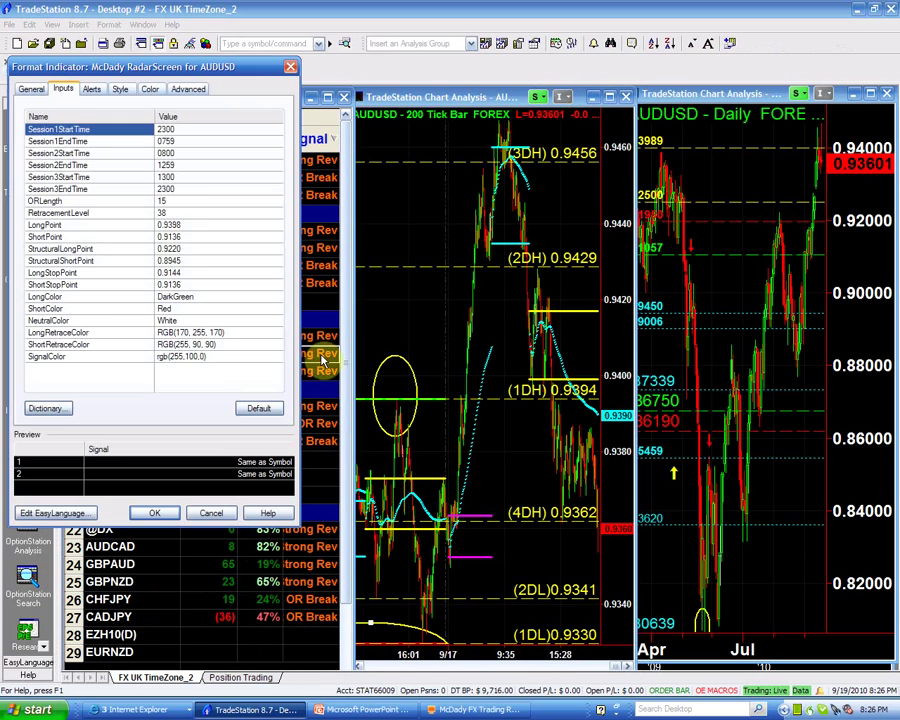
{"action": "left_click", "coordinate": [191, 237]}
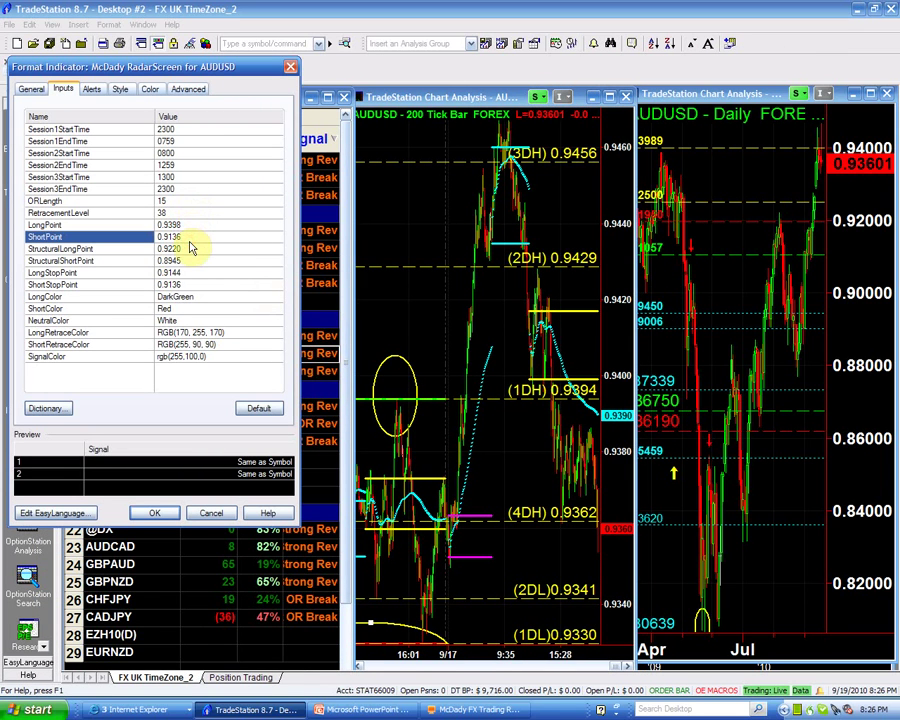
{"action": "key", "text": "BackSpace"}
{"action": "key", "text": "BackSpace"}
{"action": "type", "text": "330"}
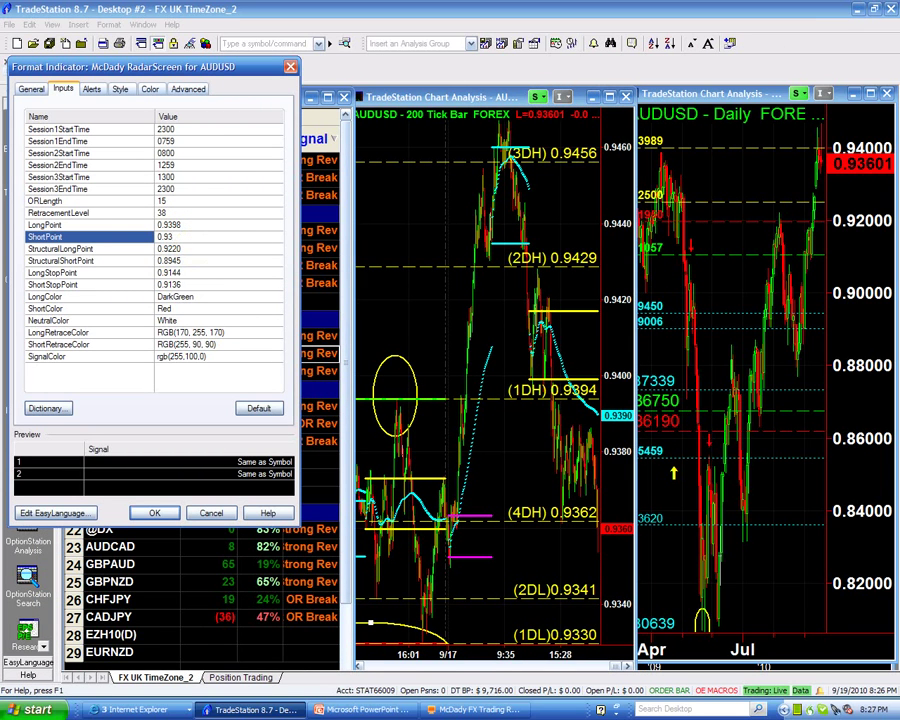
{"action": "left_click", "coordinate": [196, 287]}
{"action": "key", "text": "BackSpace"}
{"action": "key", "text": "BackSpace"}
{"action": "key", "text": "BackSpace"}
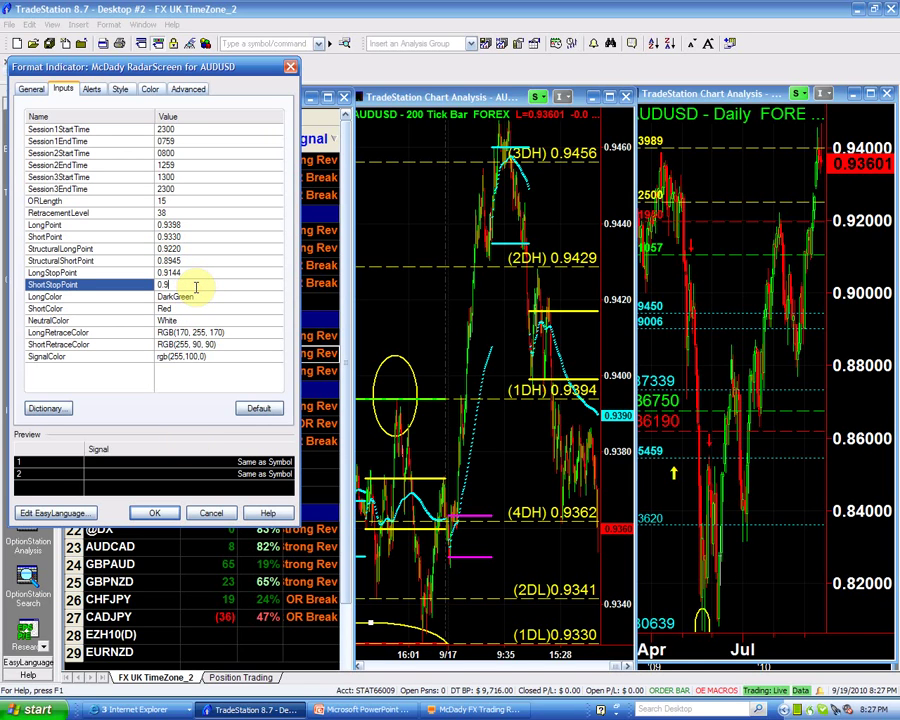
{"action": "type", "text": "3"}
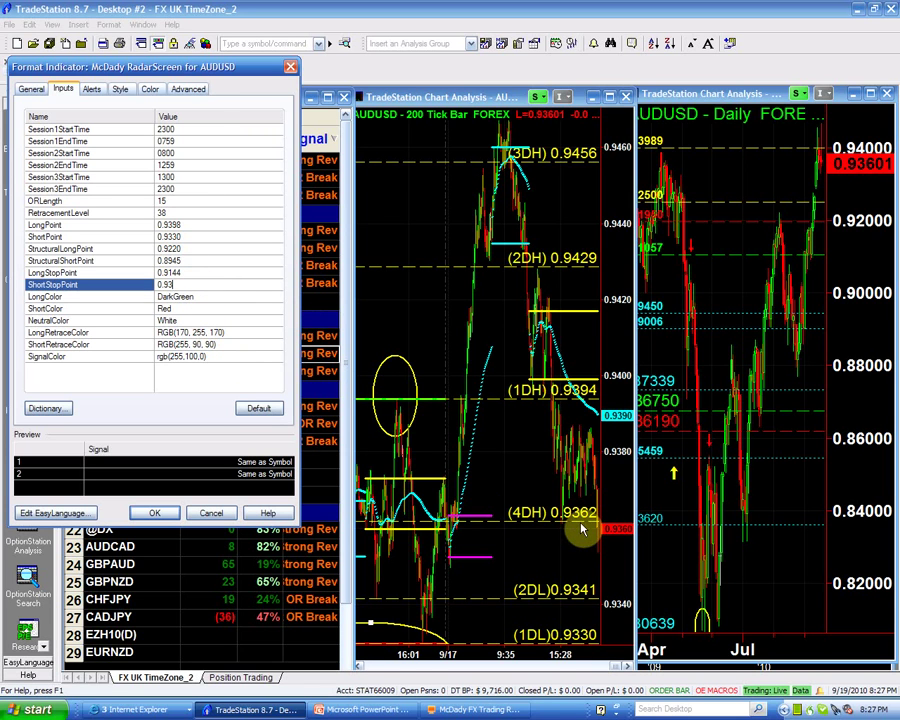
{"action": "type", "text": "62"}
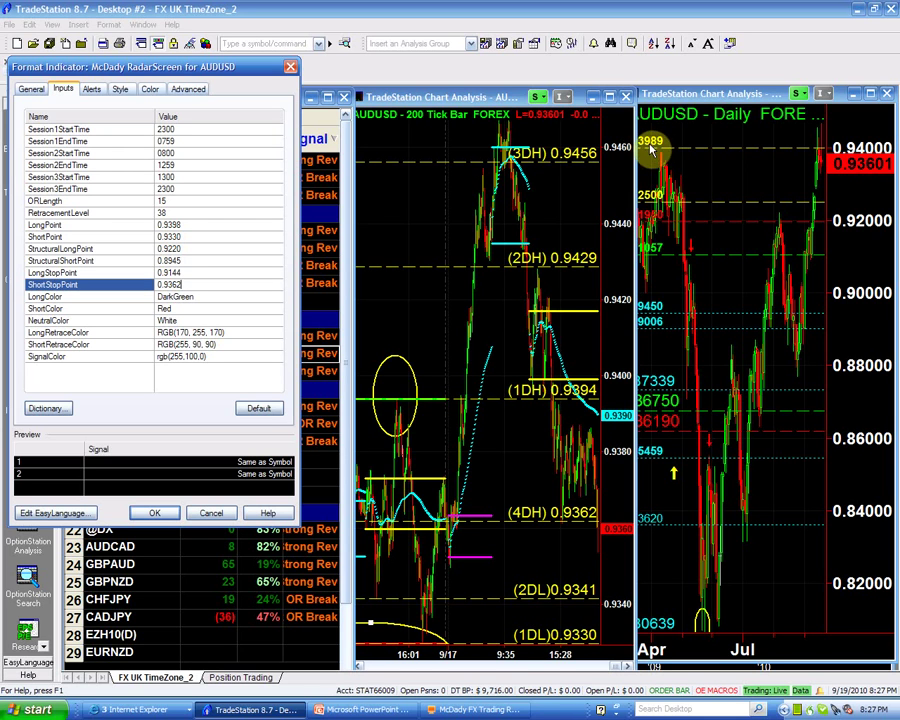
{"action": "key", "text": "F2"}
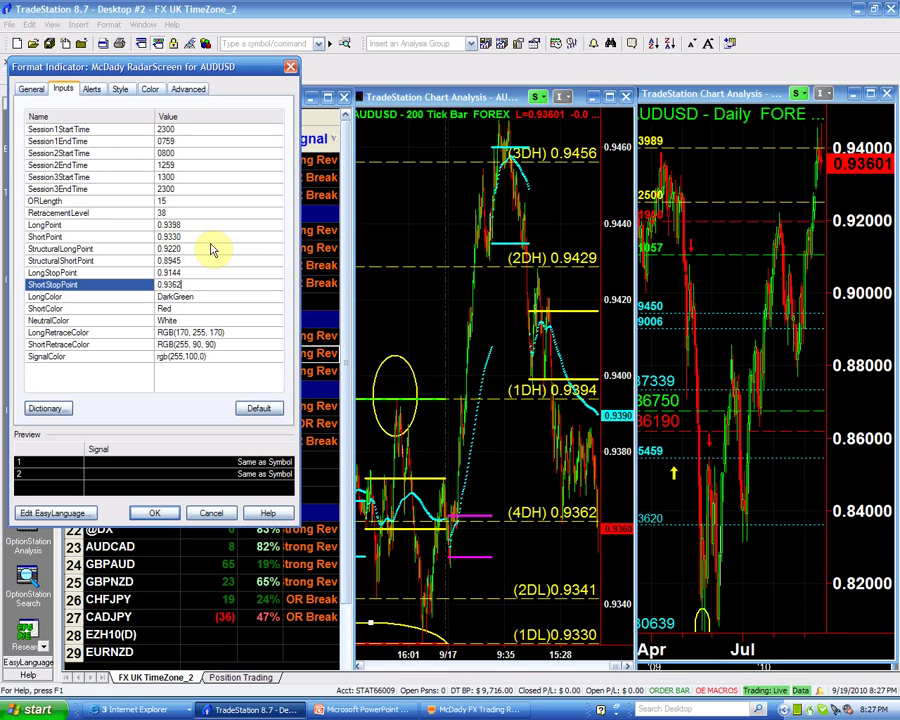
Set LongStopPoint and StructuralLongPoint both to 0.9398 and apply the inputs
{"action": "left_click", "coordinate": [194, 272]}
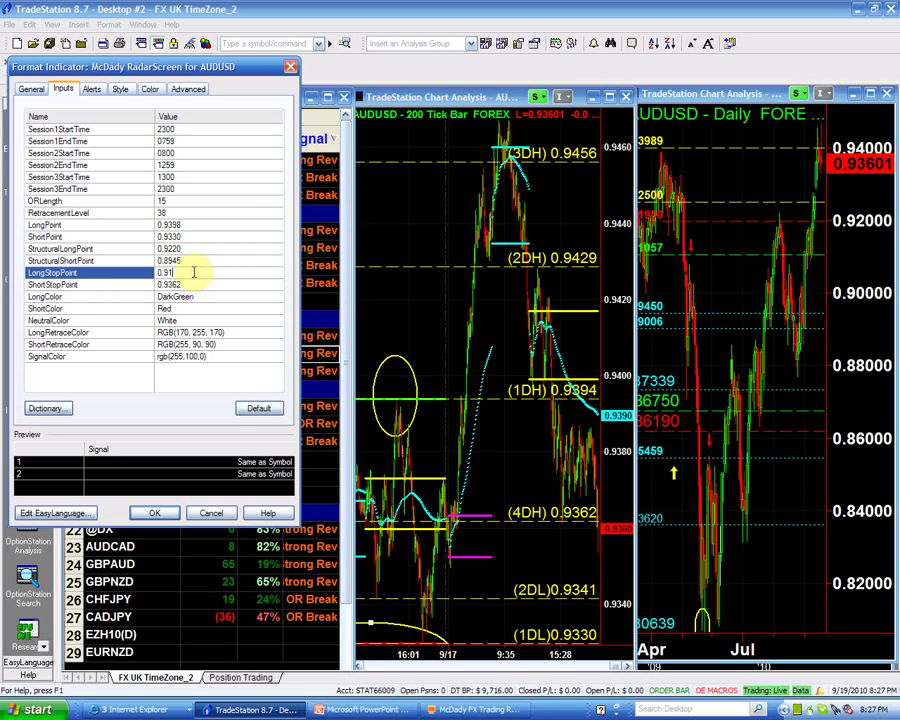
{"action": "type", "text": "0.939"}
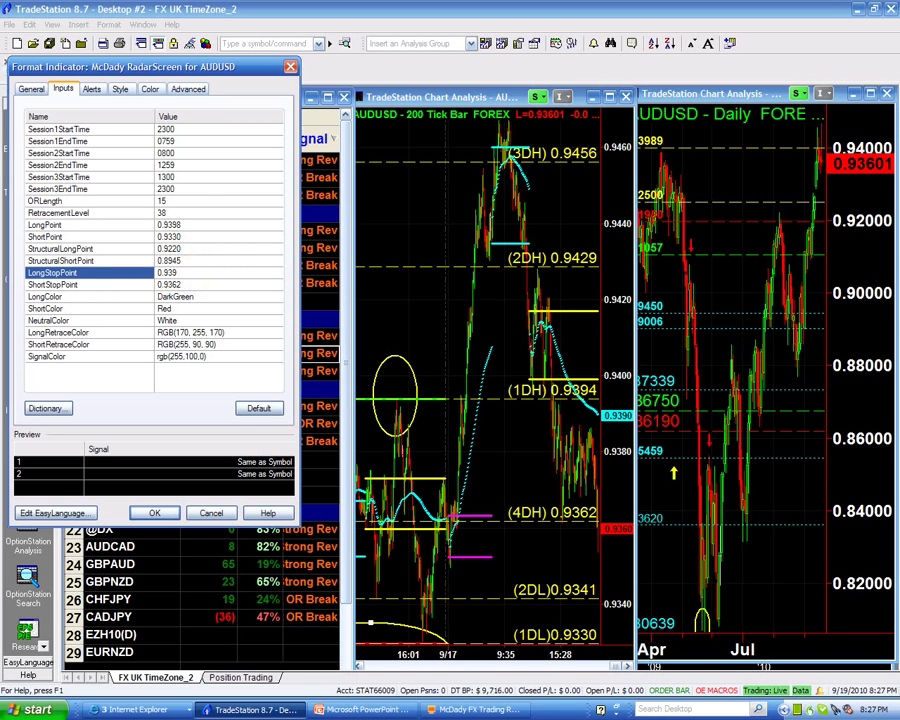
{"action": "type", "text": "5"}
{"action": "left_click", "coordinate": [196, 259]}
{"action": "left_click", "coordinate": [194, 250]}
{"action": "type", "text": "0.9398"}
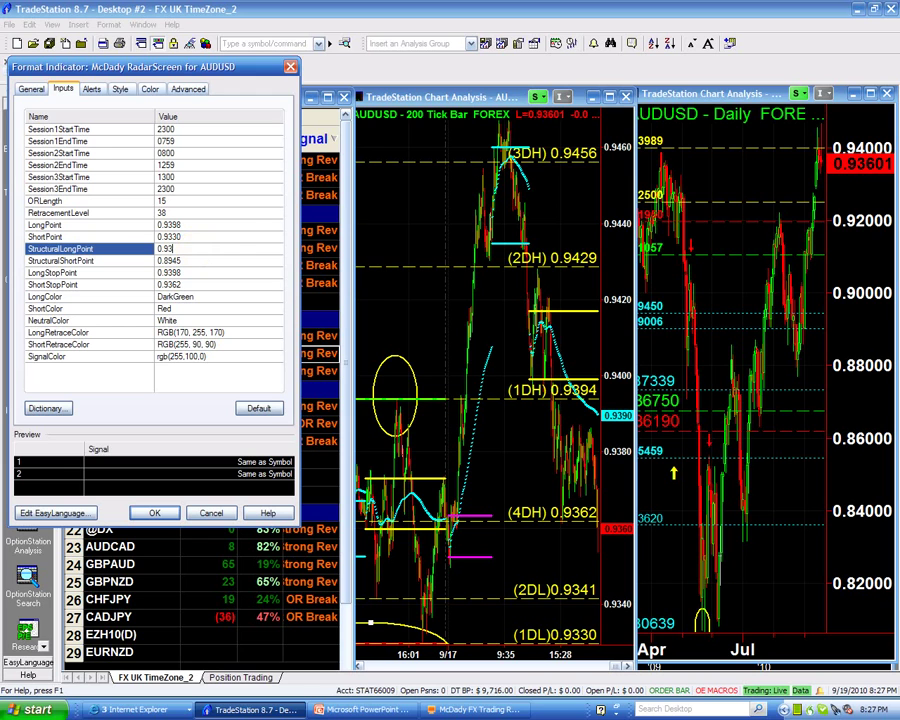
{"action": "left_click", "coordinate": [190, 272]}
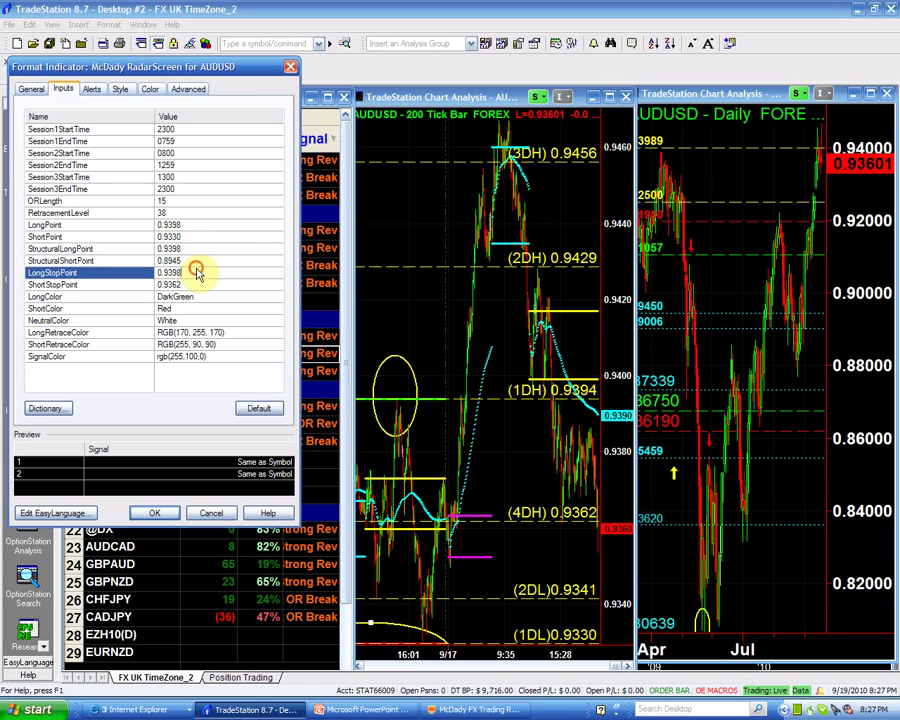
{"action": "left_click", "coordinate": [185, 260]}
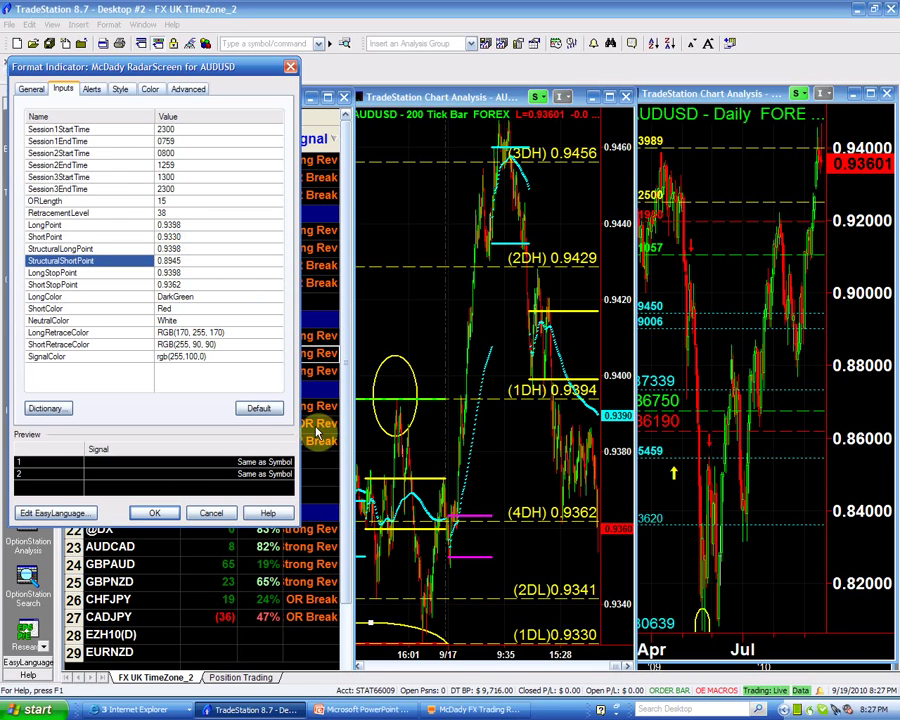
{"action": "left_click", "coordinate": [156, 514]}
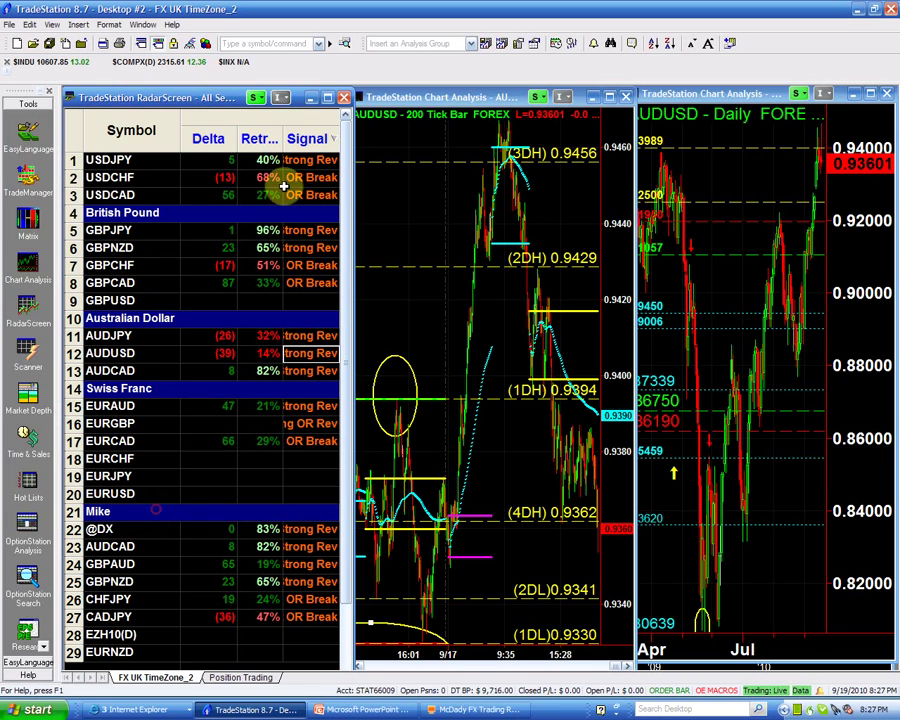
Maximize RadarScreen and verify AUDUSD's long levels 0.93980, short point 0.93300, short stop 0.93620
{"action": "left_click", "coordinate": [326, 95]}
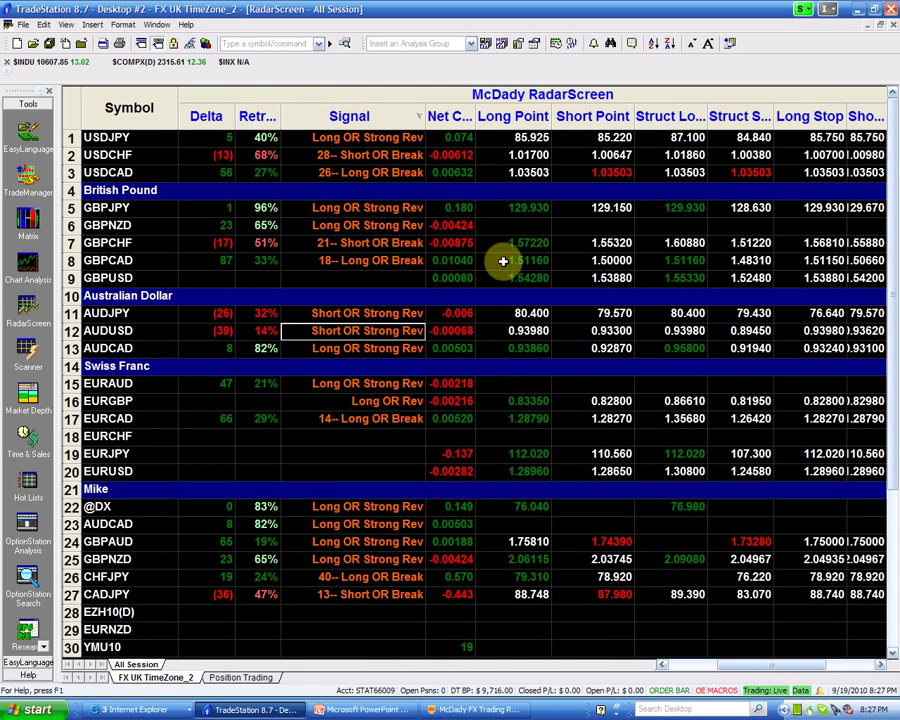
{"action": "left_click", "coordinate": [528, 331]}
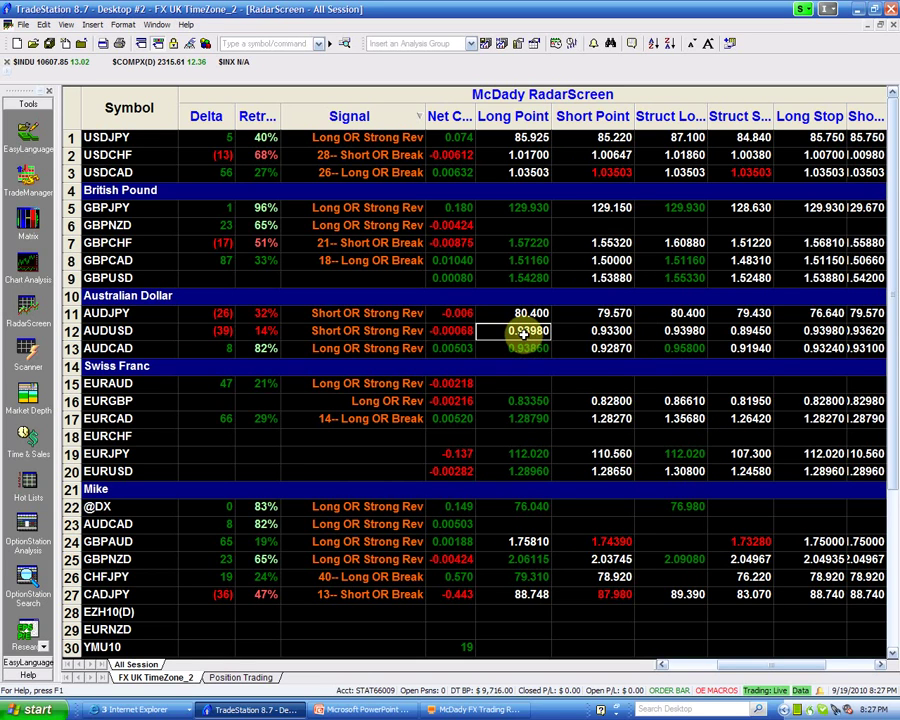
{"action": "left_click", "coordinate": [827, 331]}
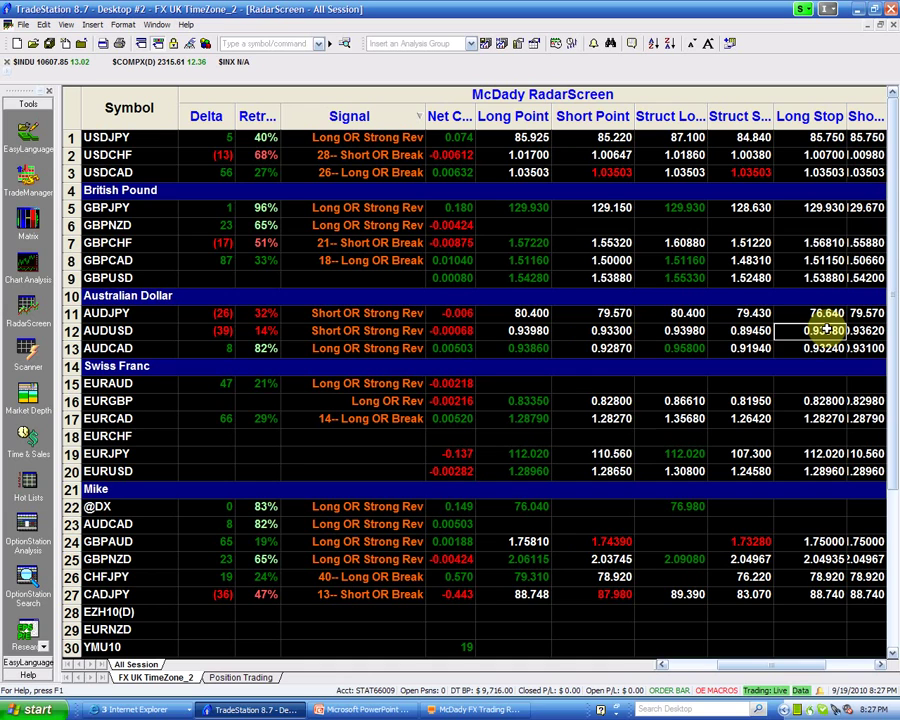
{"action": "left_click", "coordinate": [688, 330]}
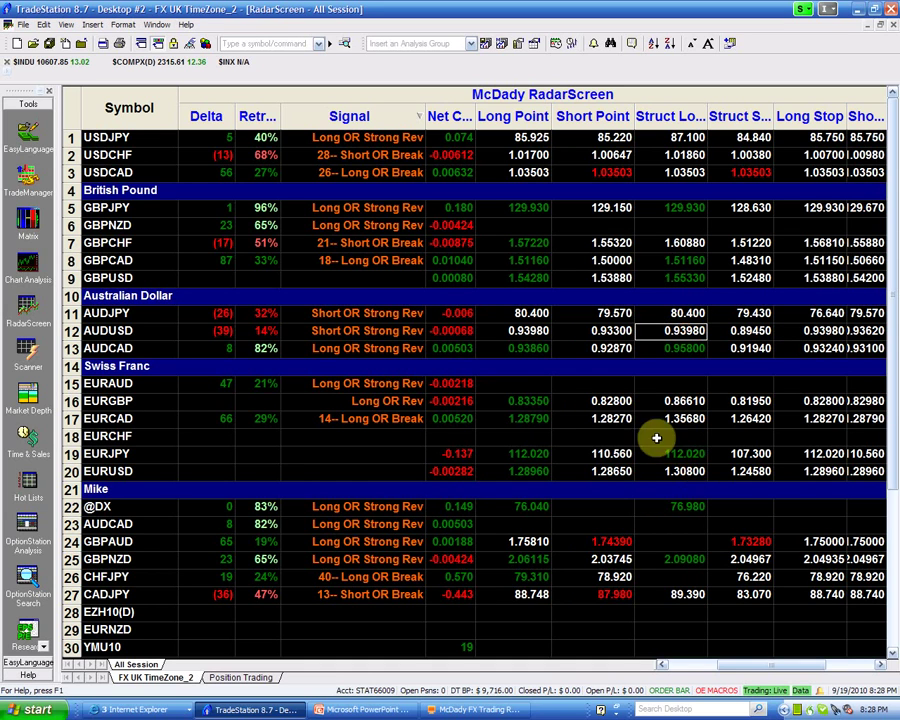
{"action": "left_click", "coordinate": [613, 332]}
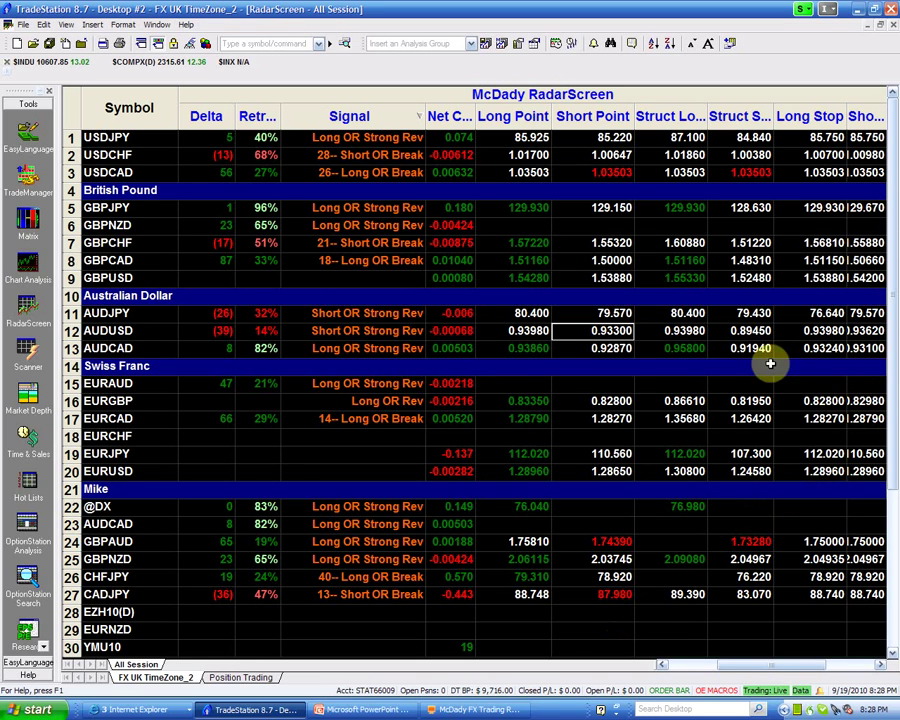
{"action": "left_click", "coordinate": [852, 330]}
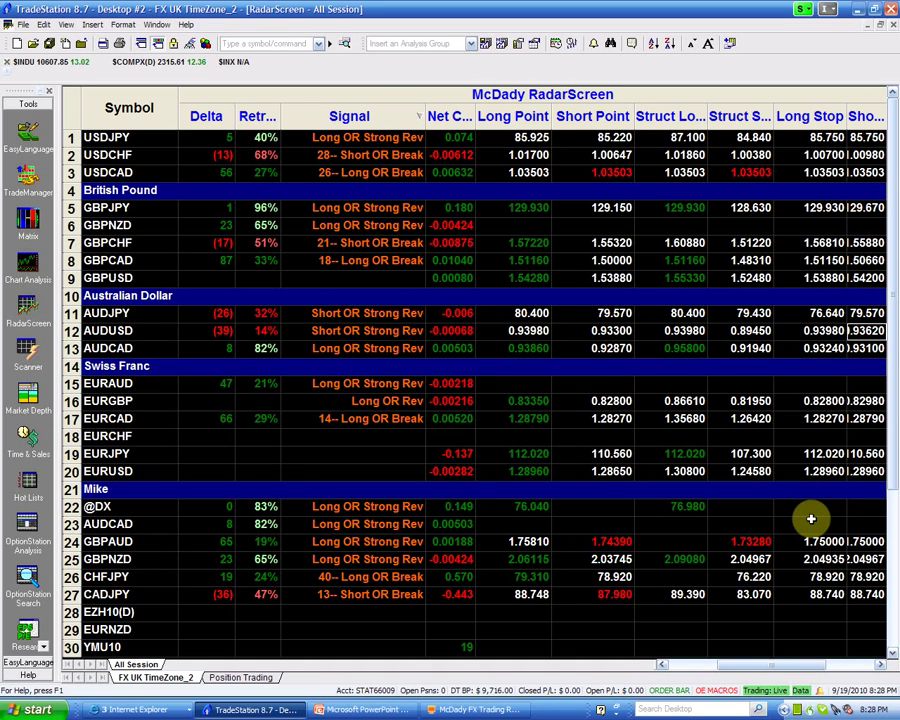
{"action": "left_click", "coordinate": [752, 331]}
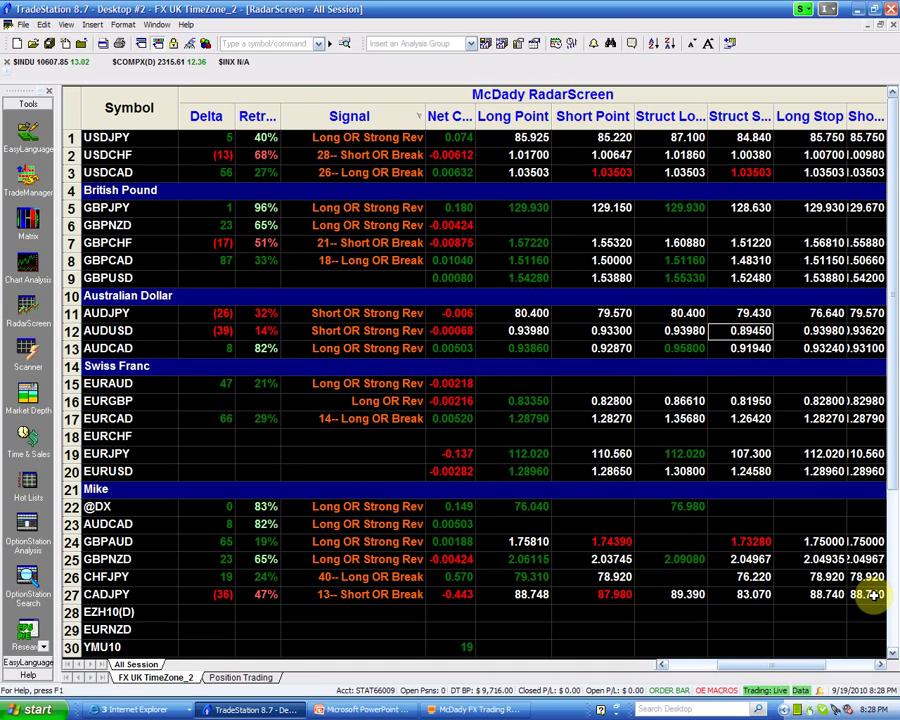